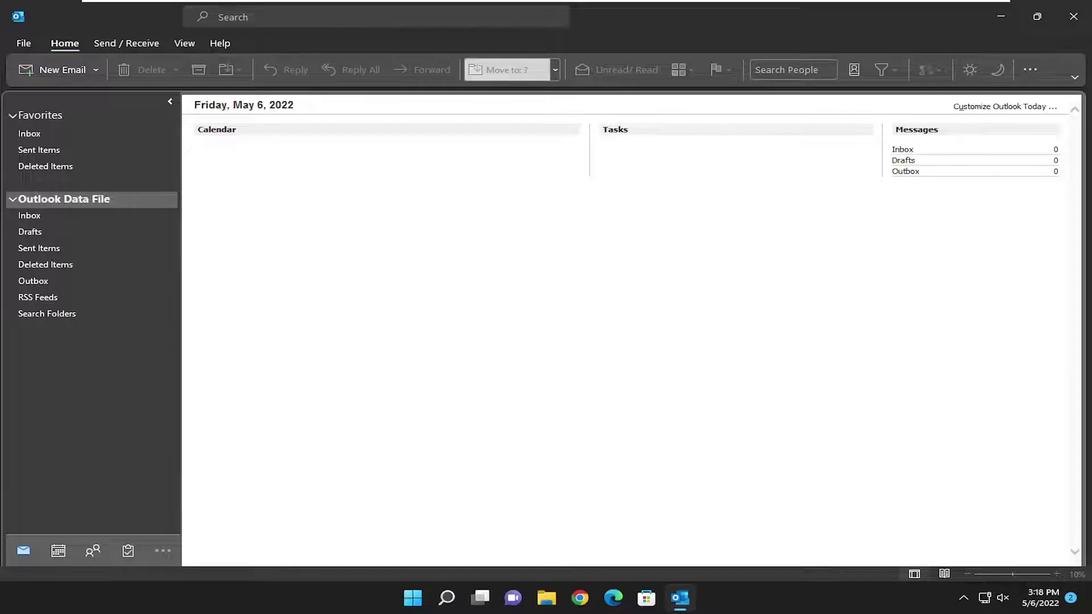
Go to the Sent Items favorite, then open Outlook Options from the File backstage
{"action": "left_click", "coordinate": [41, 150]}
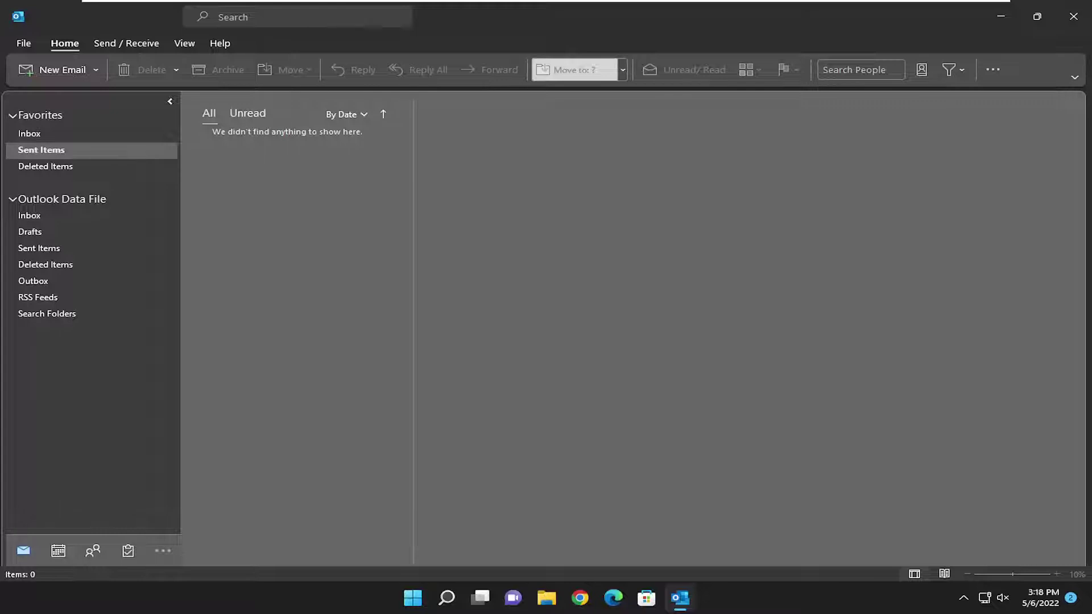
{"action": "left_click", "coordinate": [24, 43]}
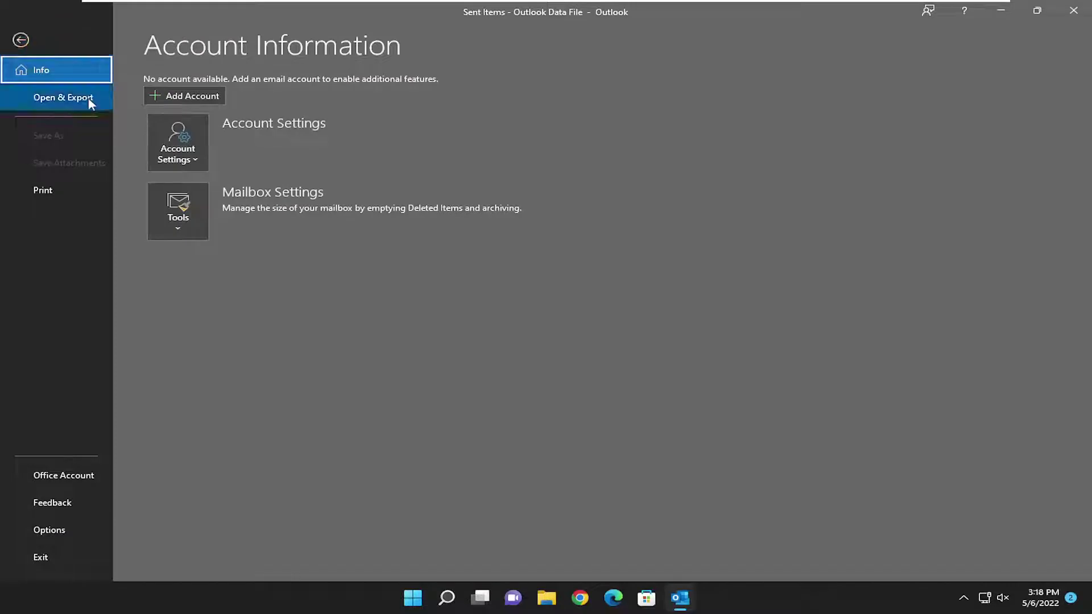
{"action": "left_click", "coordinate": [36, 531]}
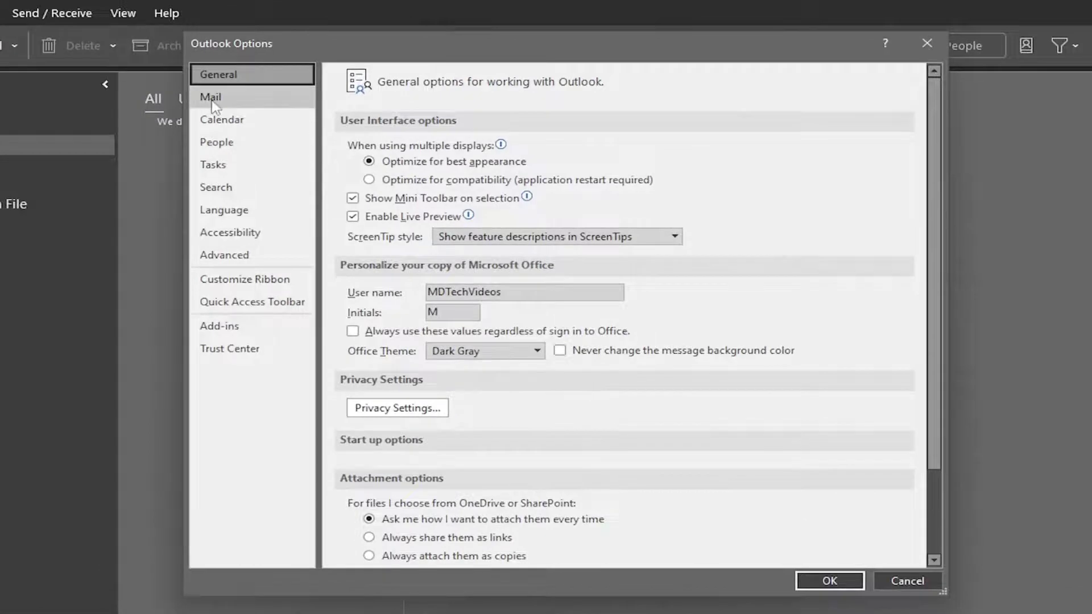
Switch Outlook Options to the Mail page to reach the Save messages settings
{"action": "left_click", "coordinate": [214, 97]}
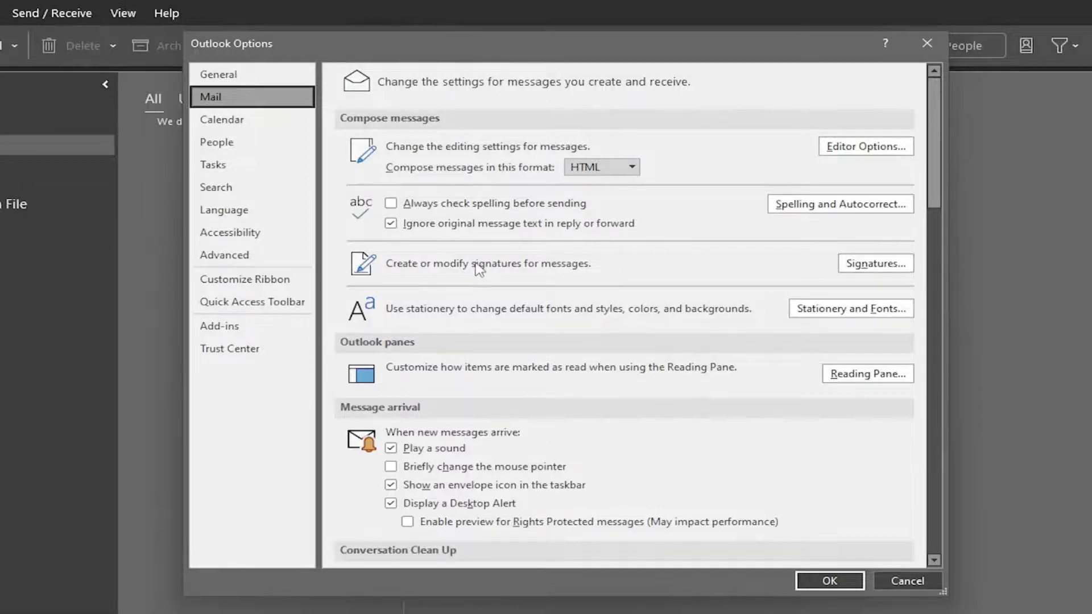
{"action": "scroll", "coordinate": [478, 267], "scroll_direction": "down", "scroll_amount": 6}
{"action": "scroll", "coordinate": [479, 269], "scroll_direction": "down", "scroll_amount": 6}
{"action": "scroll", "coordinate": [478, 271], "scroll_direction": "down", "scroll_amount": 3}
{"action": "scroll", "coordinate": [478, 273], "scroll_direction": "down", "scroll_amount": 3}
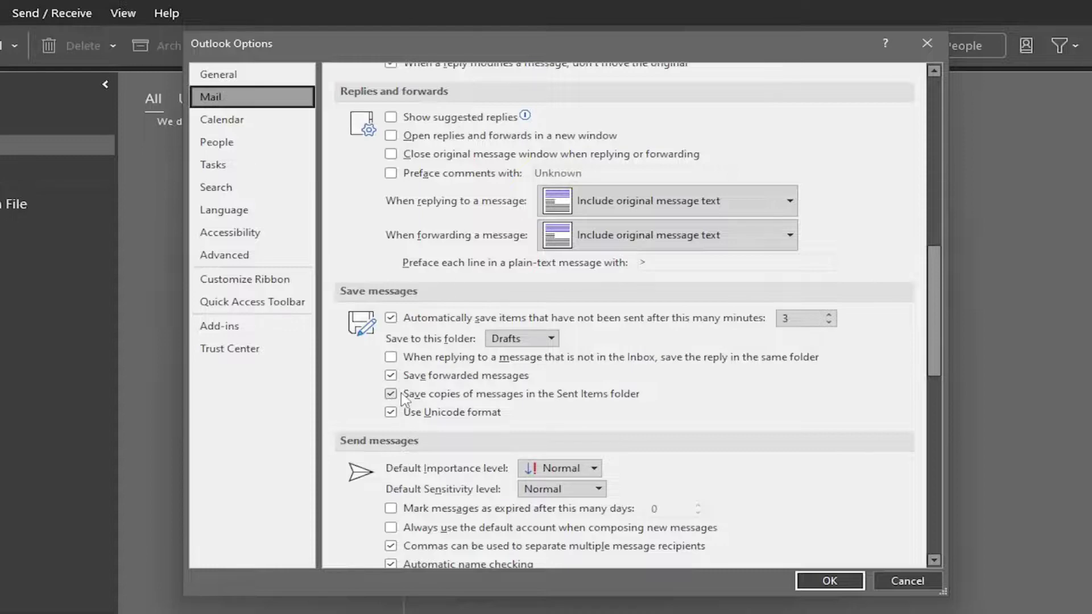
Confirm Outlook Options with OK, keeping 'Save copies of messages in the Sent Items folder' checked
{"action": "left_click", "coordinate": [818, 579]}
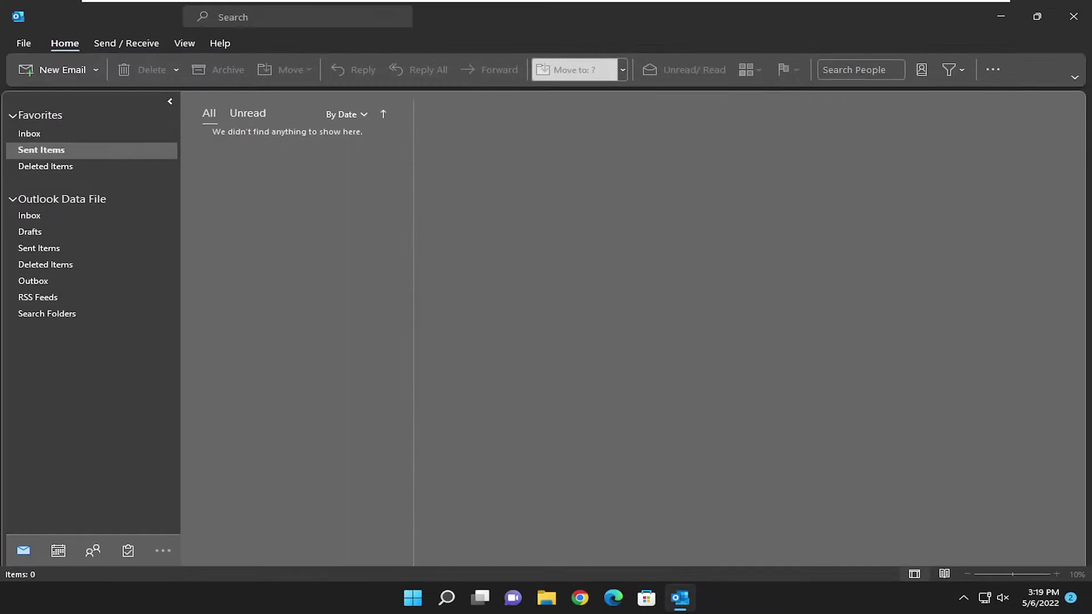